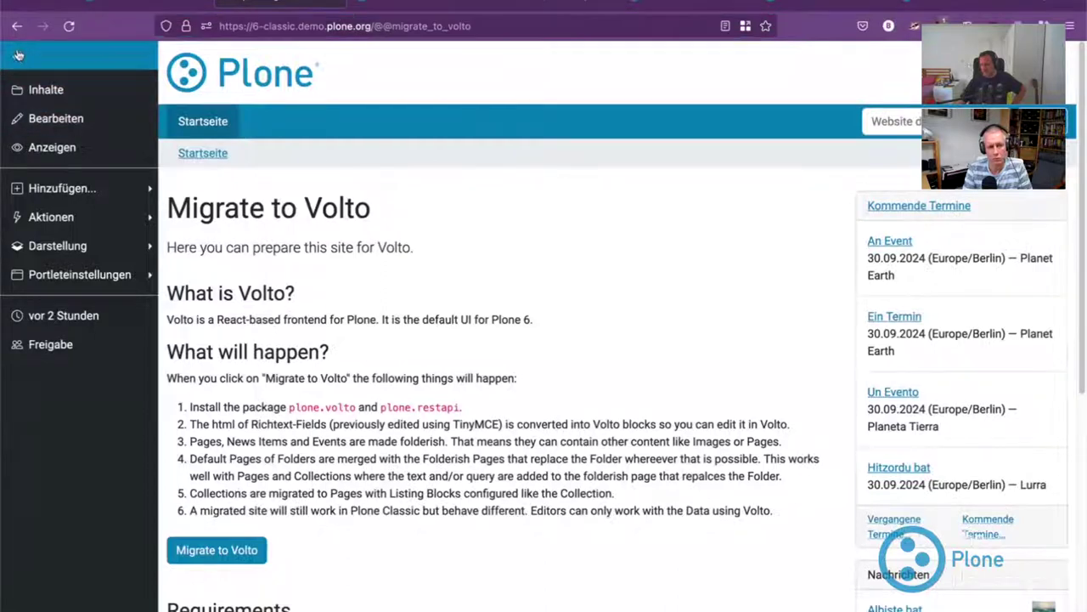
# Step: Collapse the editing sidebar and review the Volto migration page's process description, requirements and advanced settings
pyautogui.click(17, 56)
pyautogui.scroll(-4, 116, 125)
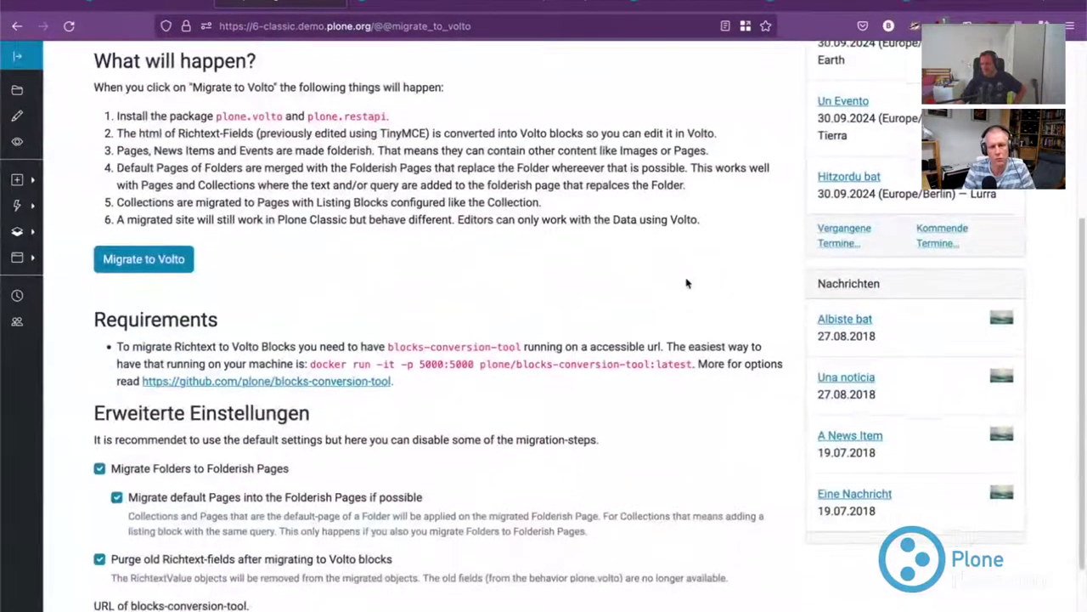
pyautogui.scroll(-2, 686, 283)
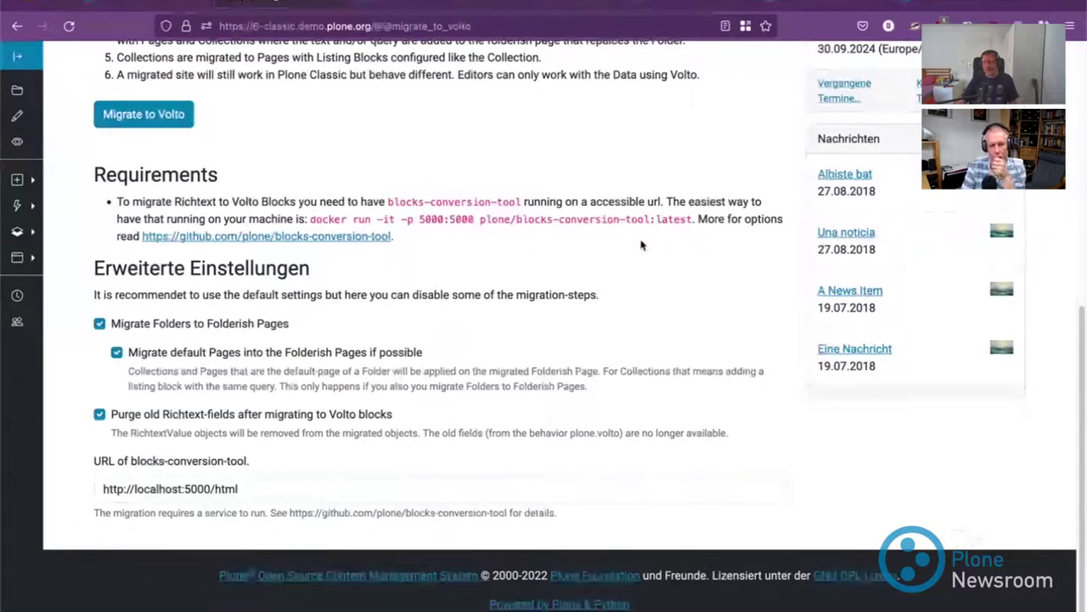
pyautogui.scroll(1, 642, 246)
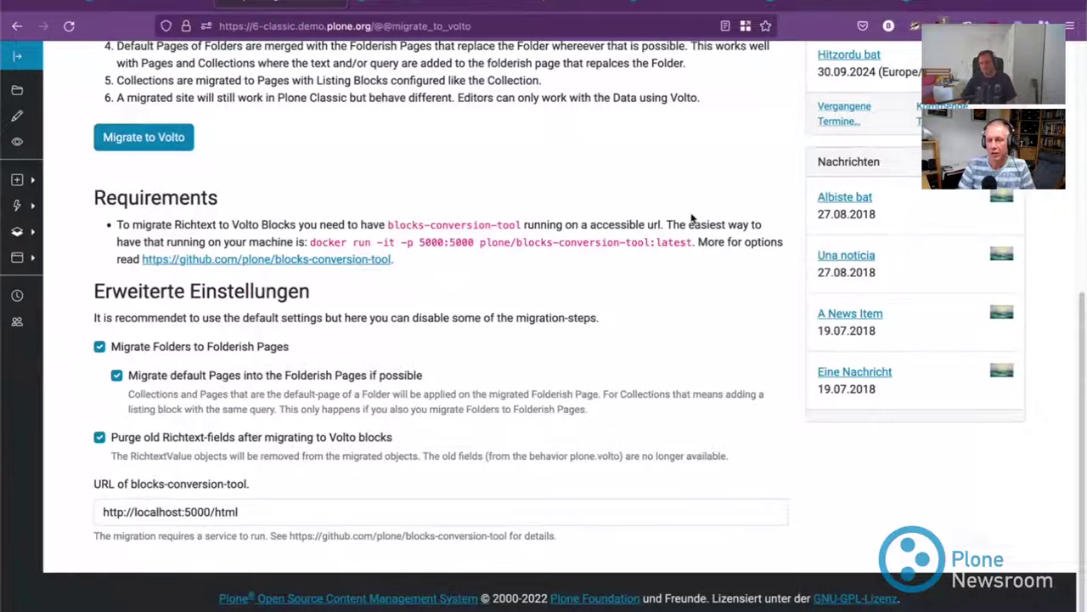
pyautogui.scroll(1, 691, 219)
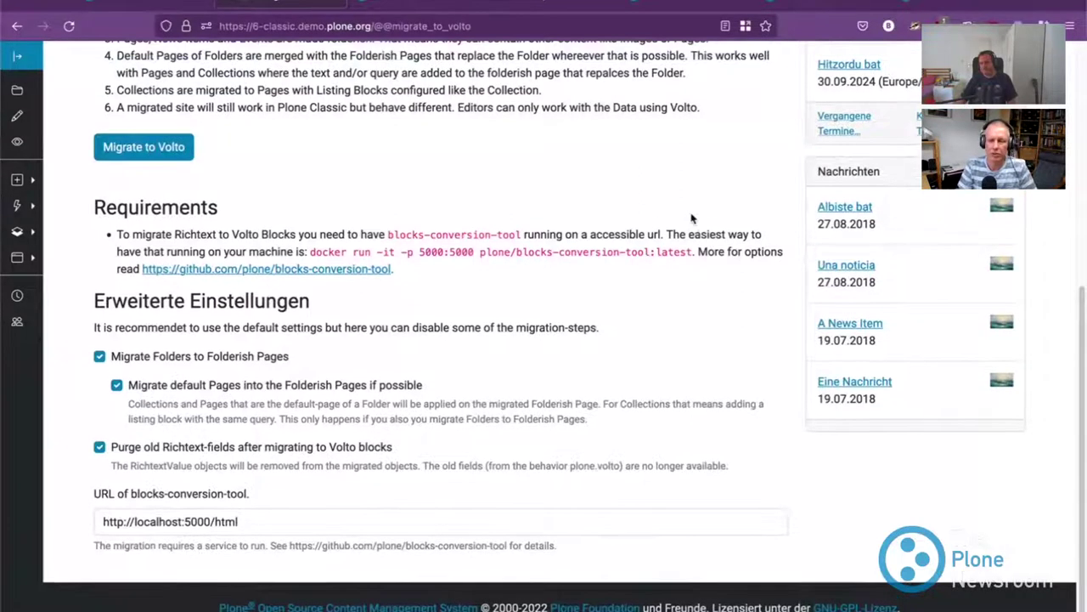
pyautogui.scroll(2, 696, 222)
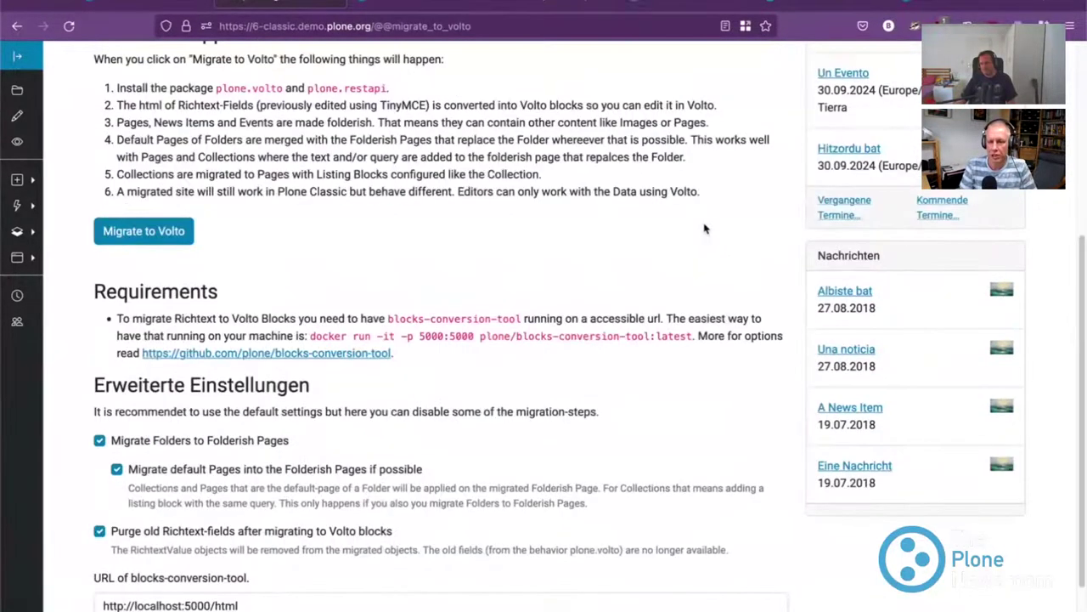
pyautogui.scroll(1, 705, 230)
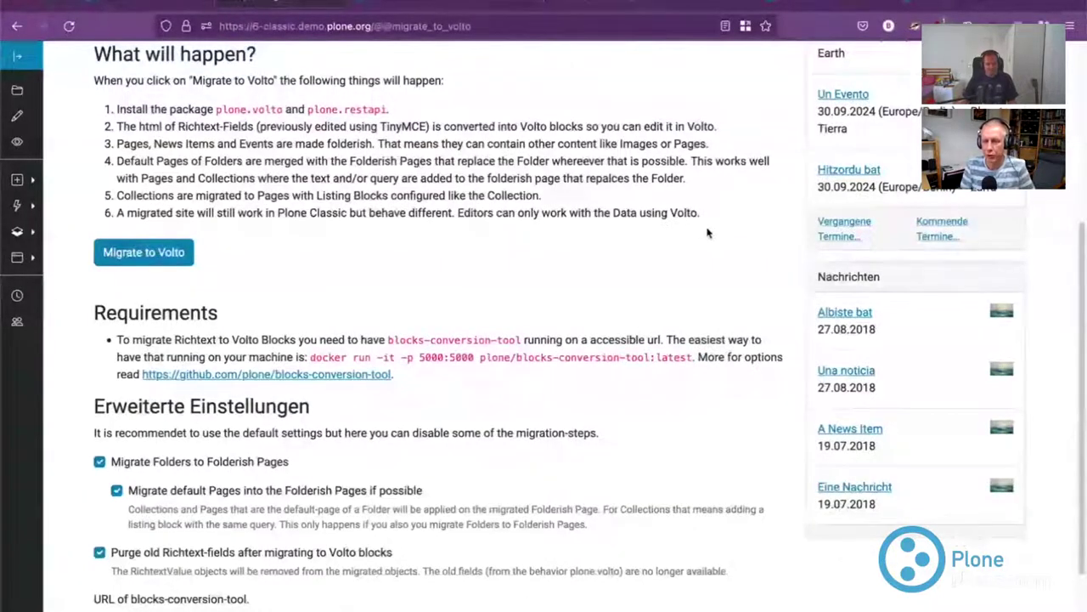
pyautogui.scroll(1, 701, 230)
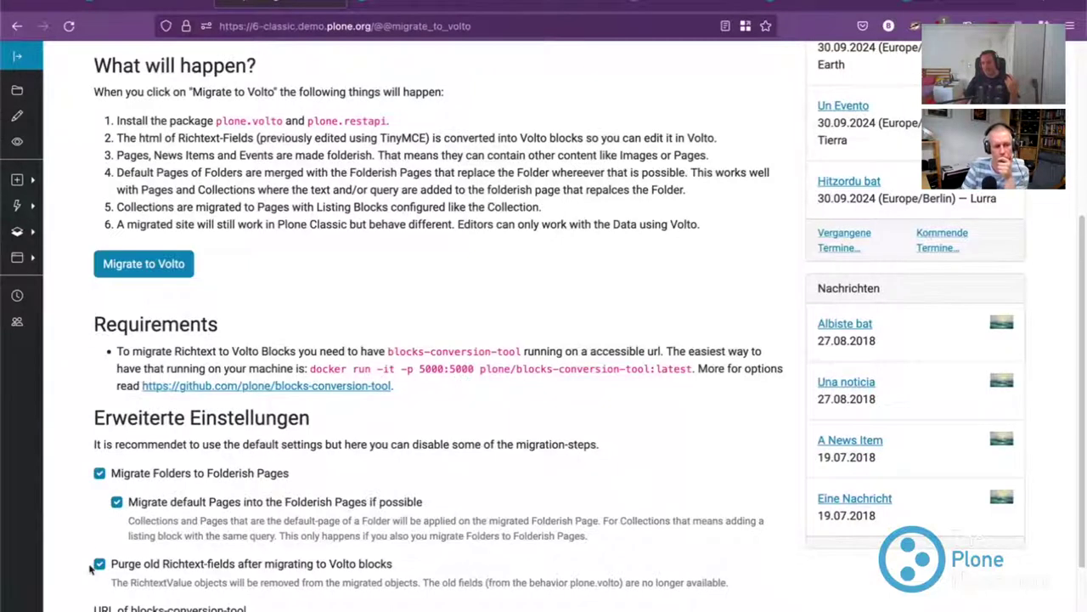
pyautogui.scroll(1, 498, 272)
pyautogui.scroll(-1, 498, 272)
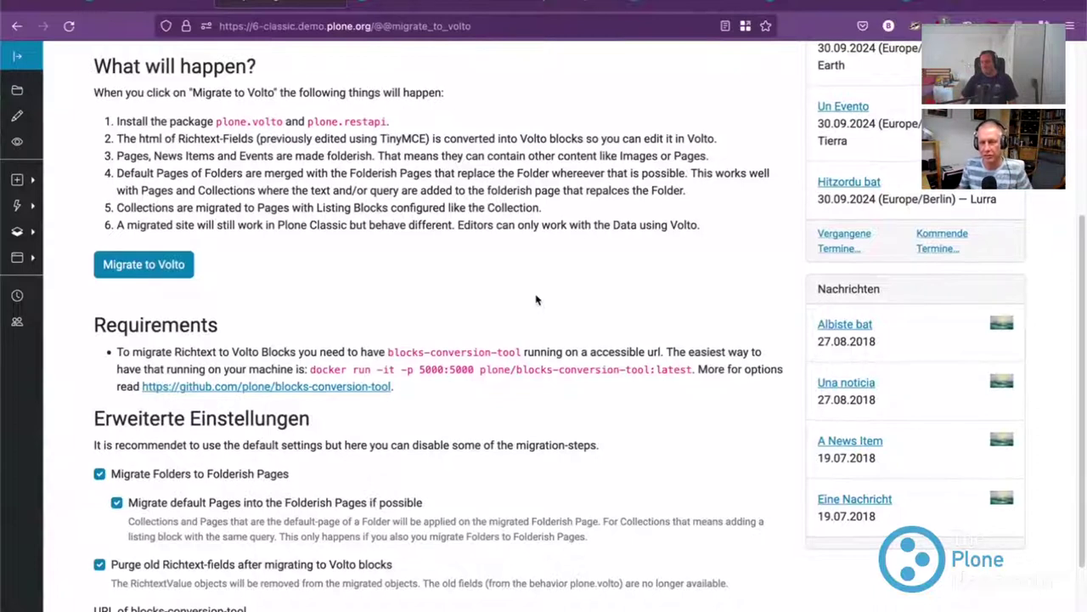
pyautogui.scroll(2, 344, 272)
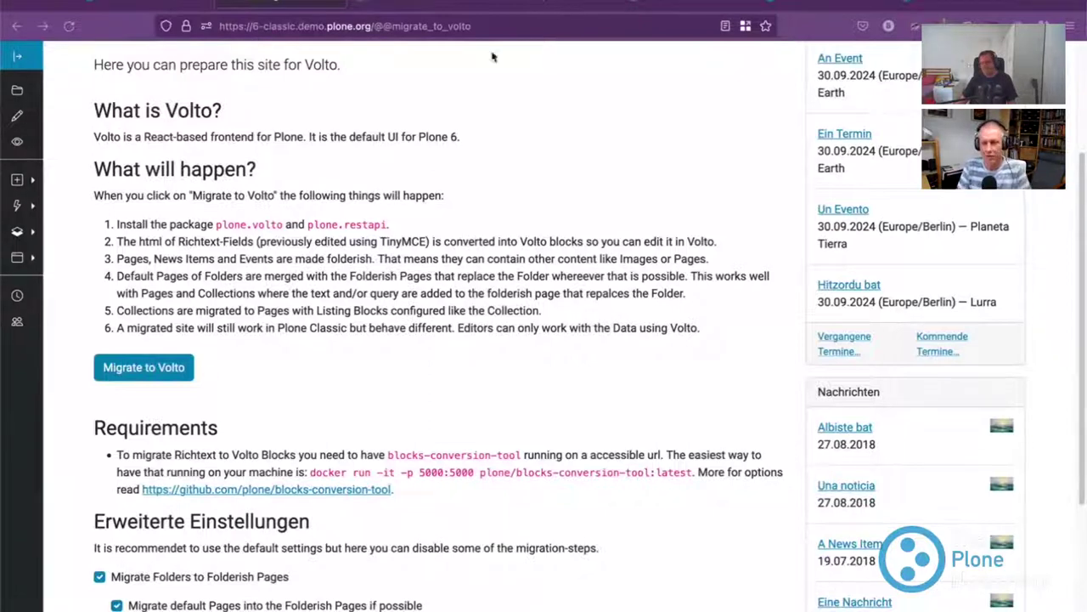
# Step: Switch from the classic site's migration page to the Plone 6 demo site at 6.demo.plone.org
pyautogui.click(441, 3)
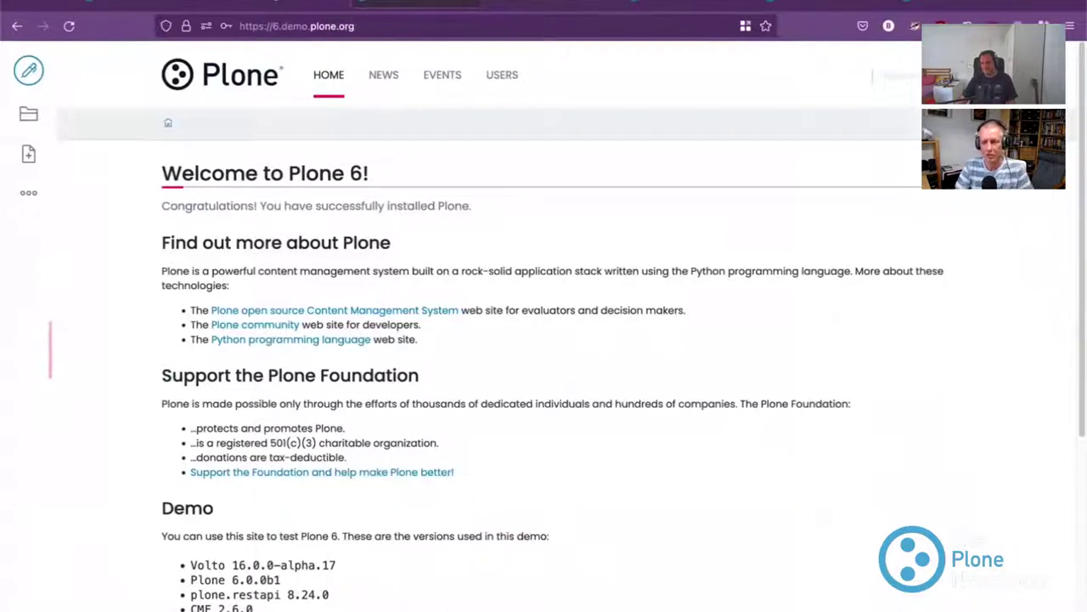
pyautogui.click(267, 10)
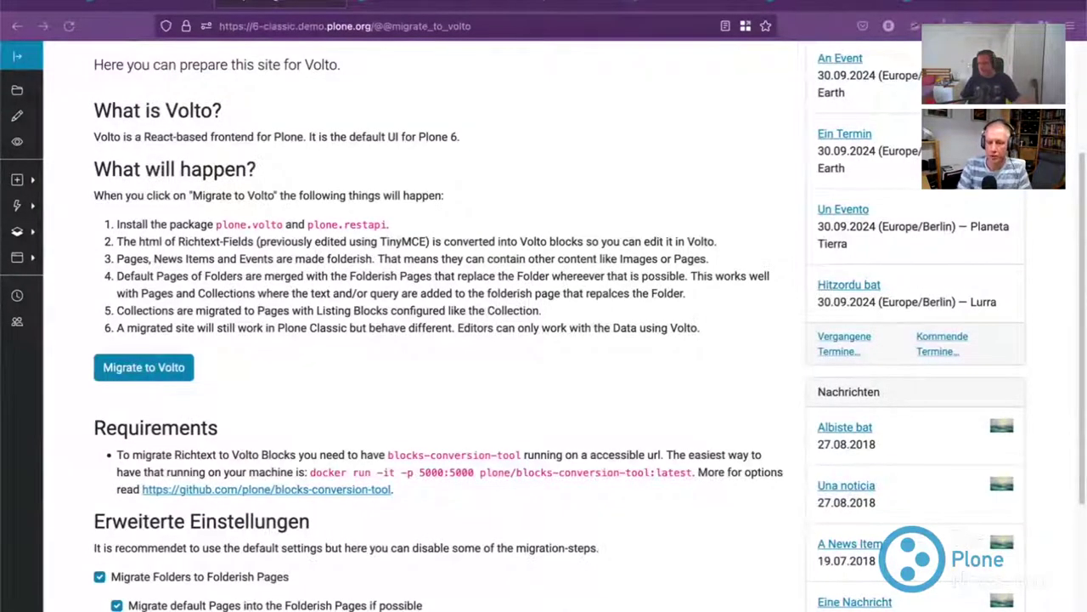
pyautogui.hotkey('ctrl', 'pageup')
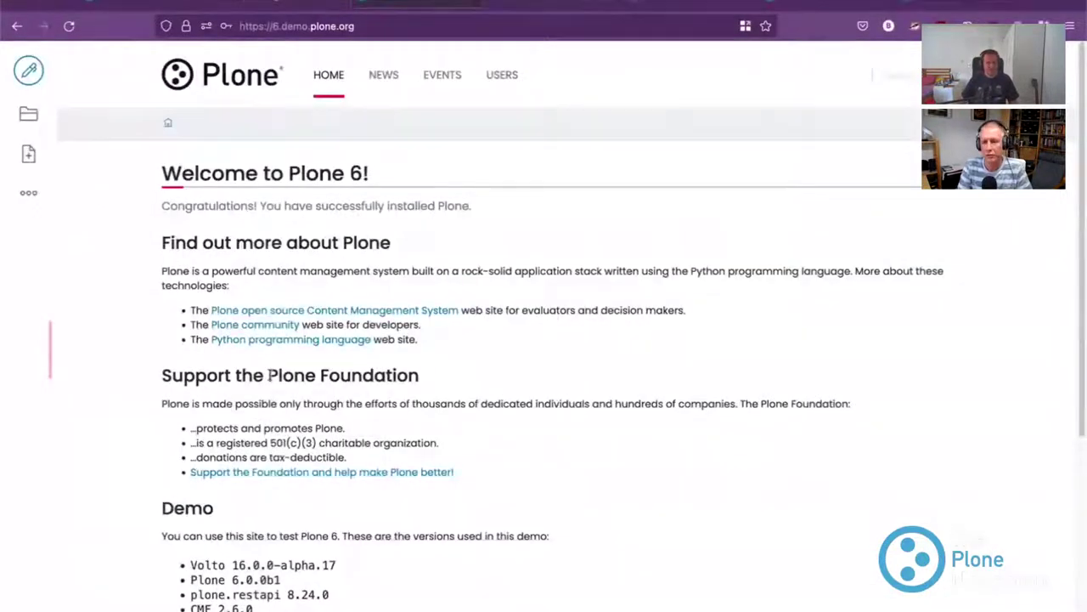
# Step: Open the home page for editing, inspect the block options of its first body paragraph, and leave without saving
pyautogui.click(29, 72)
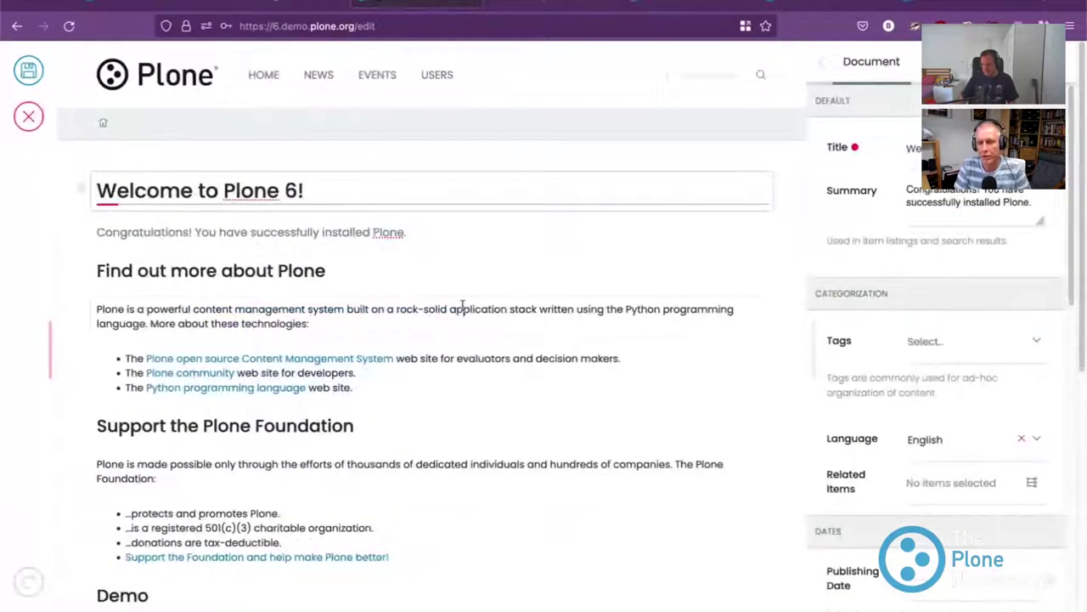
pyautogui.click(462, 308)
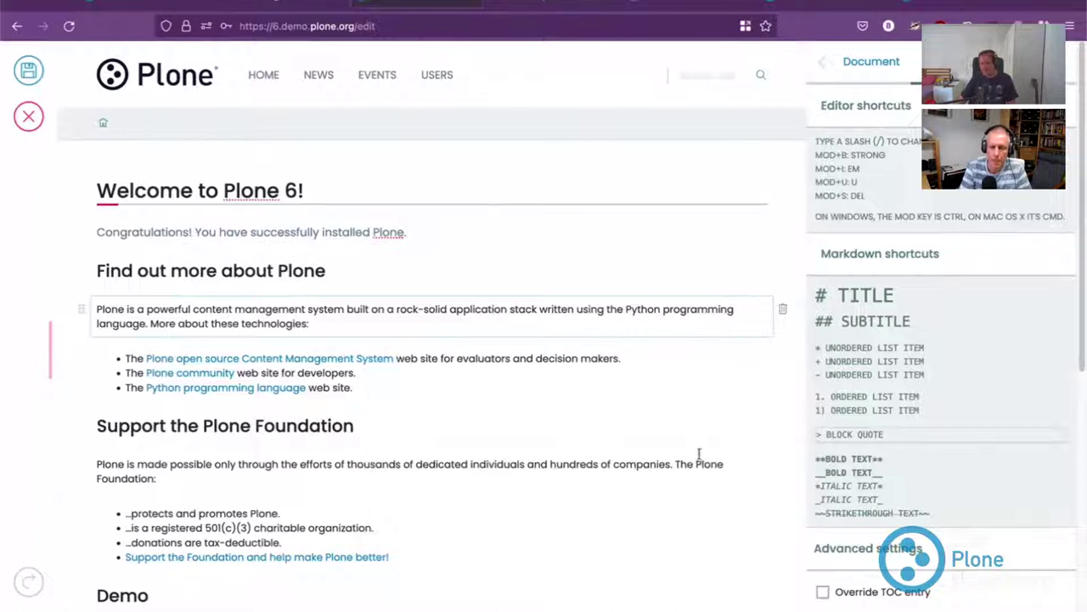
pyautogui.click(28, 116)
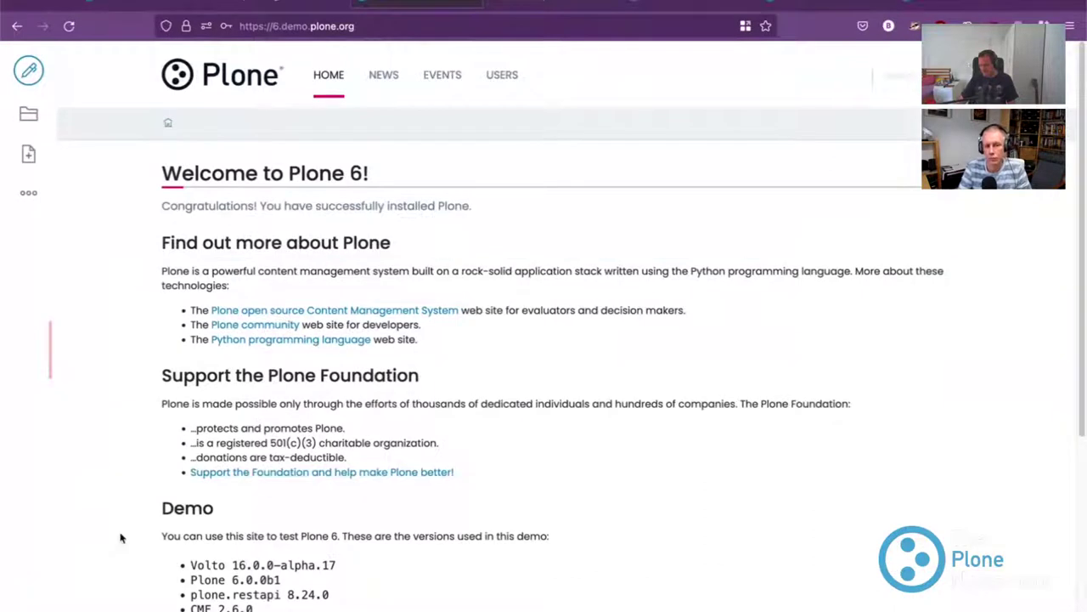
# Step: Open Site Setup and view the Users control panel, then return to the settings overview
pyautogui.click(28, 599)
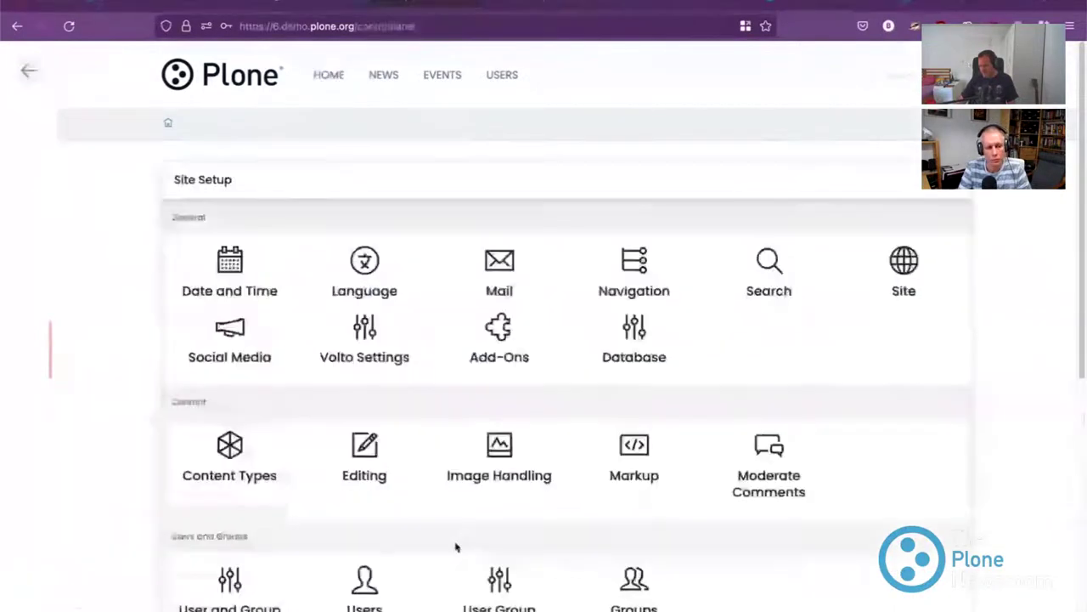
pyautogui.scroll(-3, 606, 437)
pyautogui.click(369, 426)
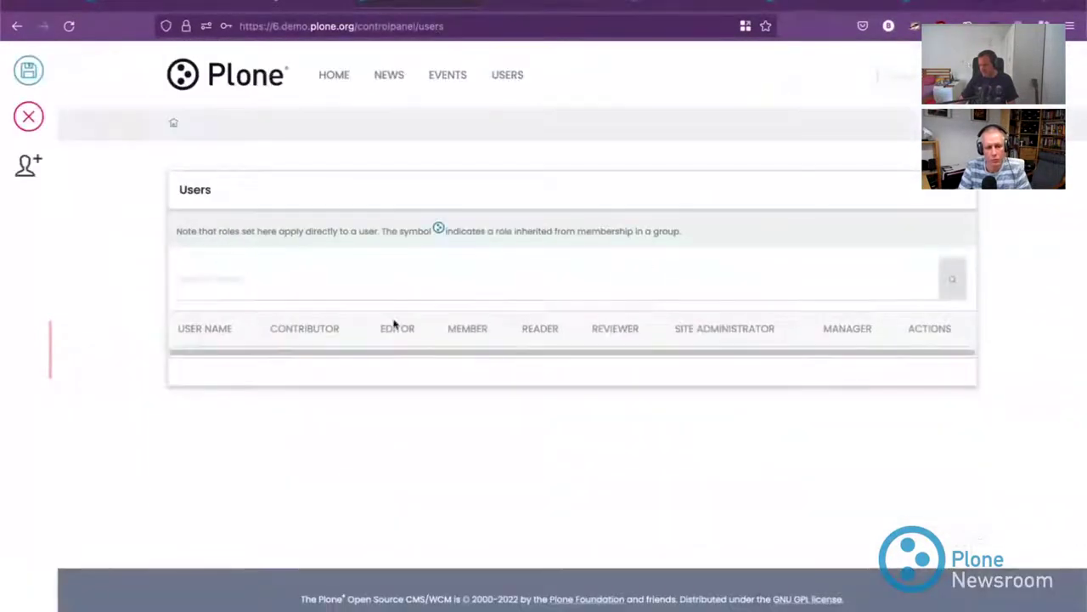
pyautogui.click(28, 119)
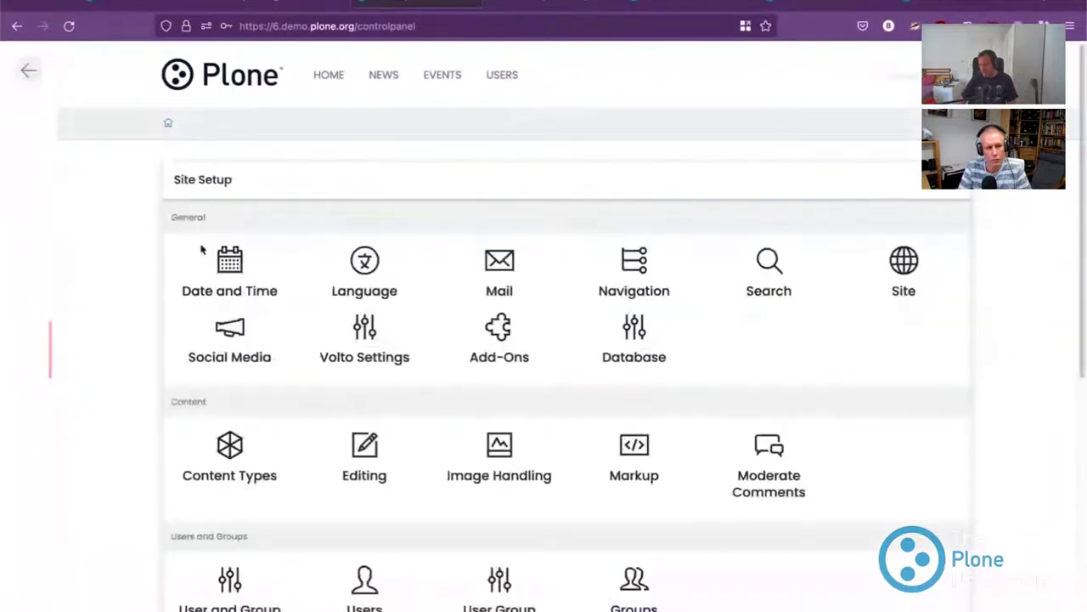
# Step: Examine the Groups control panel, including the Administrators group's available actions and the new-group form, then return to Site Setup
pyautogui.click(638, 588)
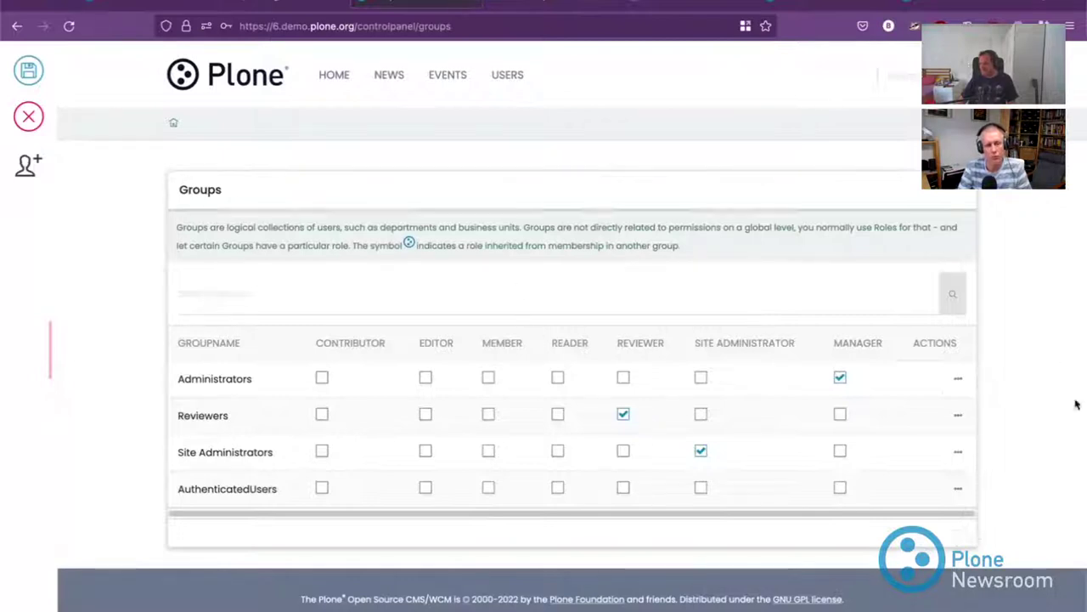
pyautogui.click(959, 383)
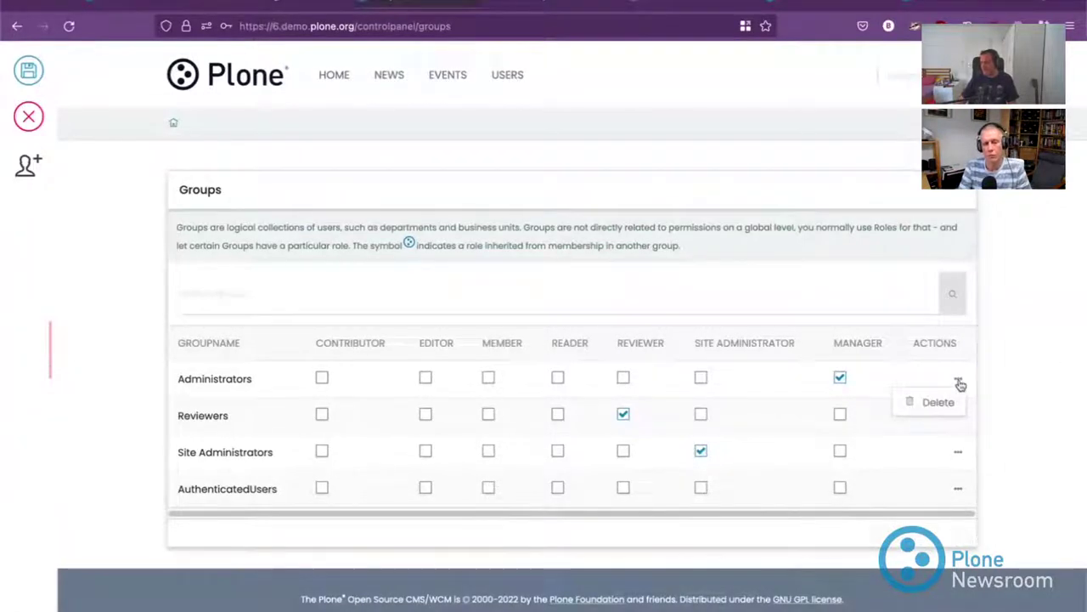
pyautogui.click(1016, 410)
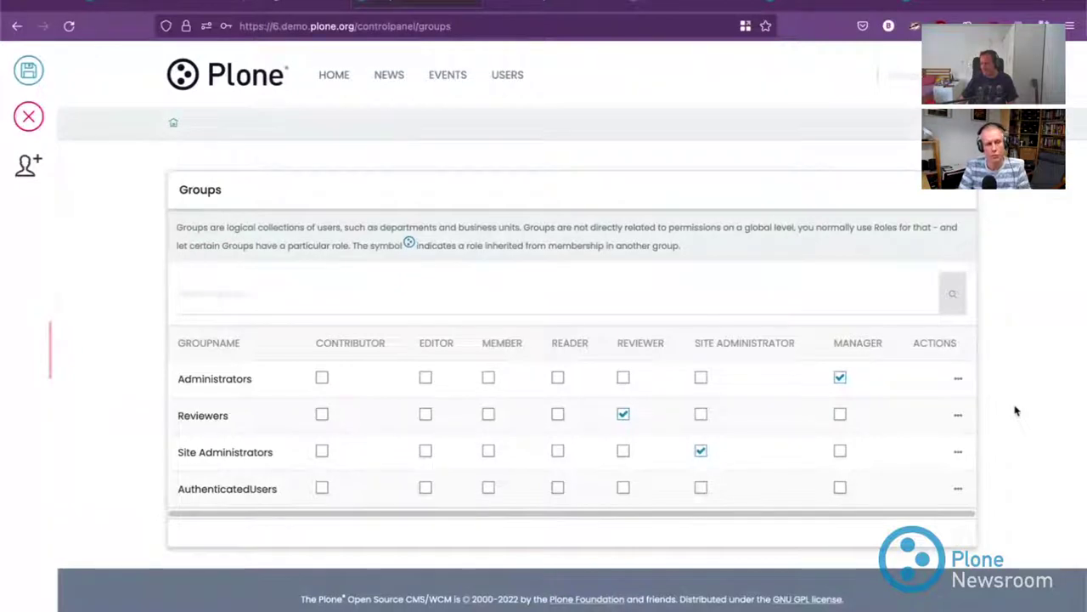
pyautogui.click(28, 167)
pyautogui.click(799, 516)
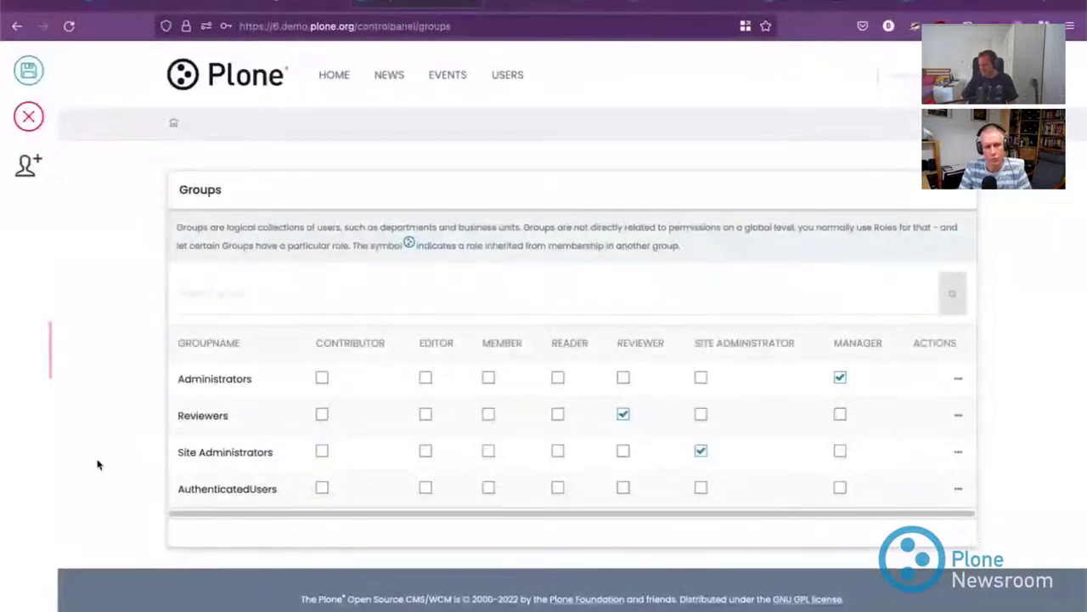
pyautogui.click(28, 117)
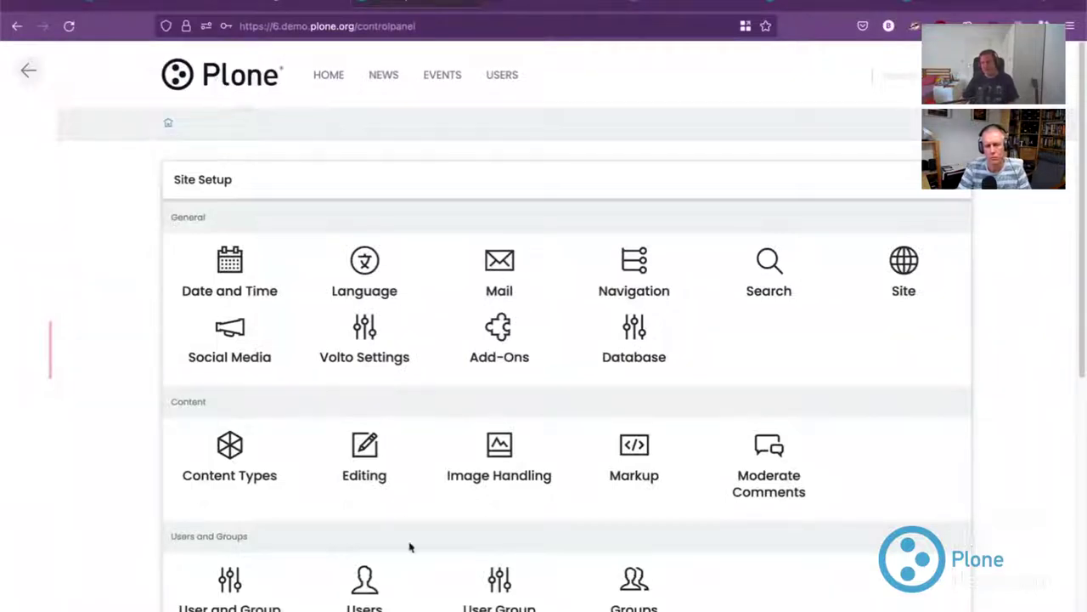
# Step: Create a new content type titled Foo in the Content Types settings, leaving its description empty
pyautogui.click(227, 459)
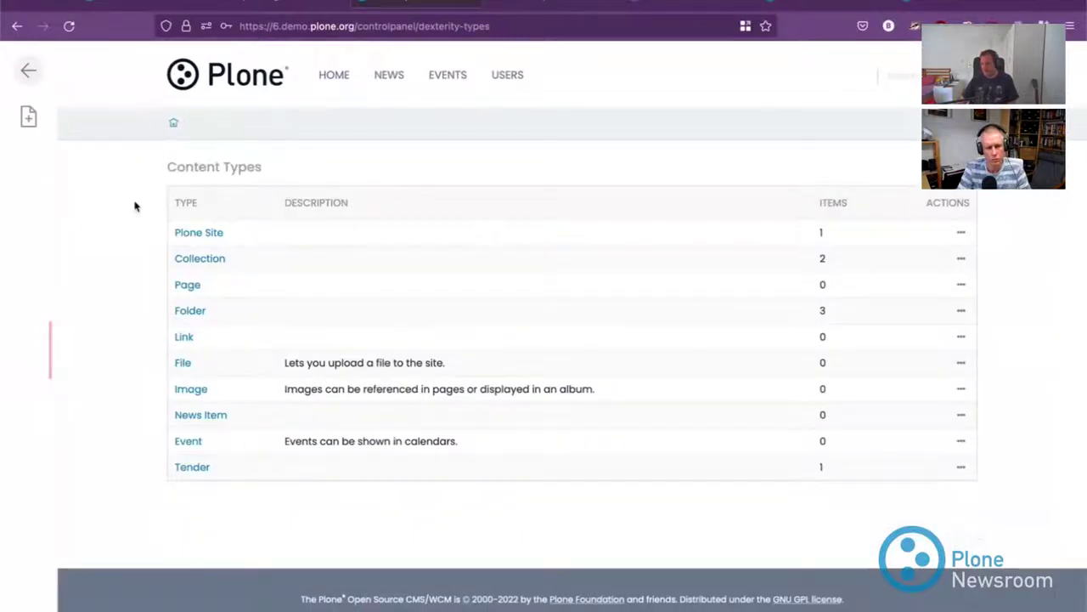
pyautogui.click(28, 116)
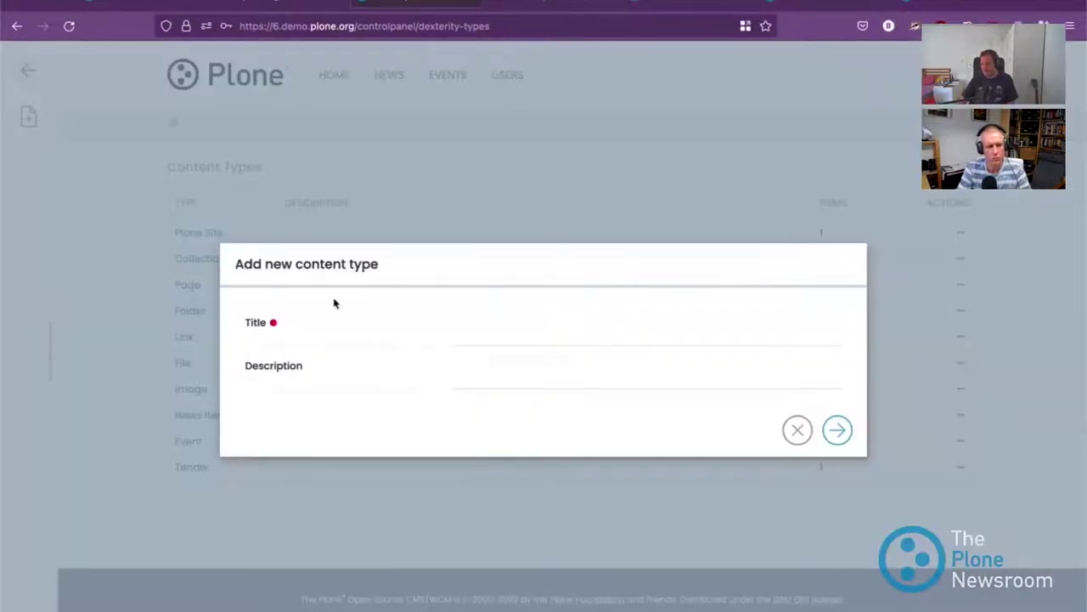
pyautogui.click(453, 325)
pyautogui.write('Foo')
pyautogui.press('Tab')
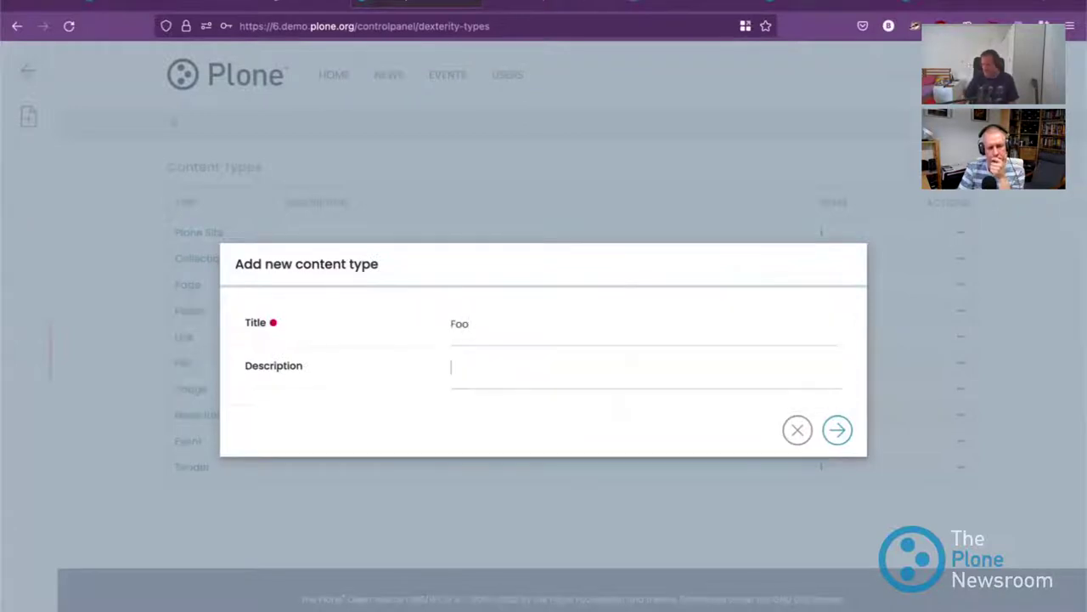
pyautogui.click(837, 430)
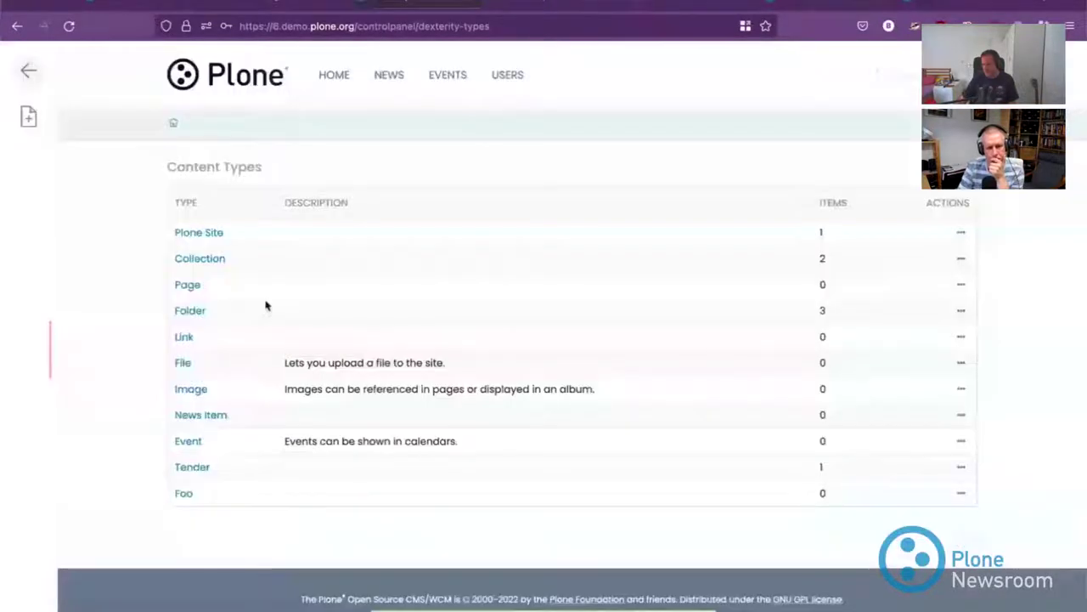
# Step: View the Foo content type's general settings and open its schema
pyautogui.click(203, 491)
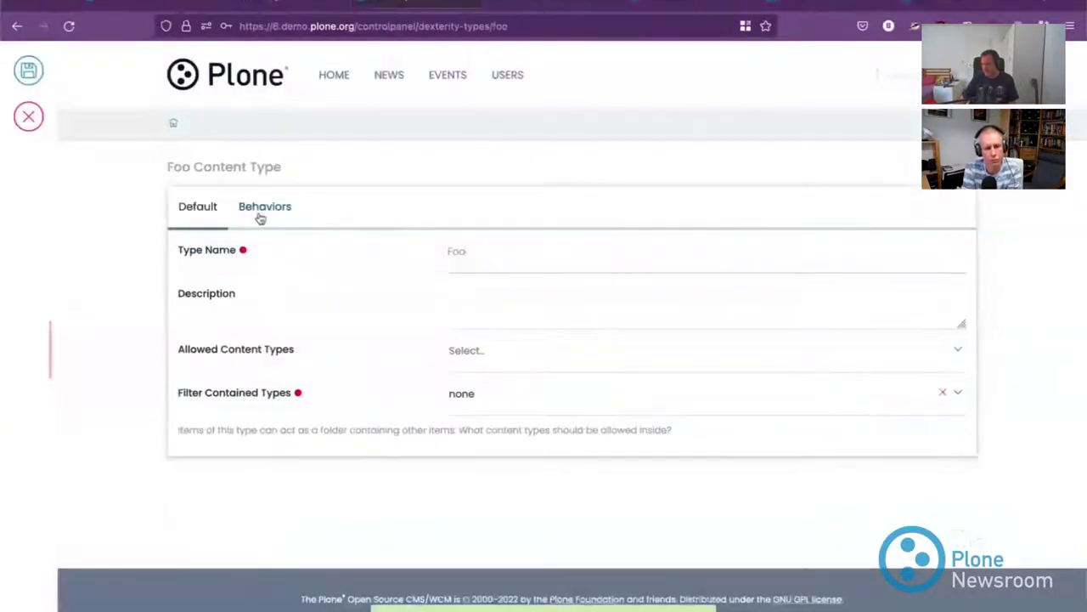
pyautogui.click(29, 115)
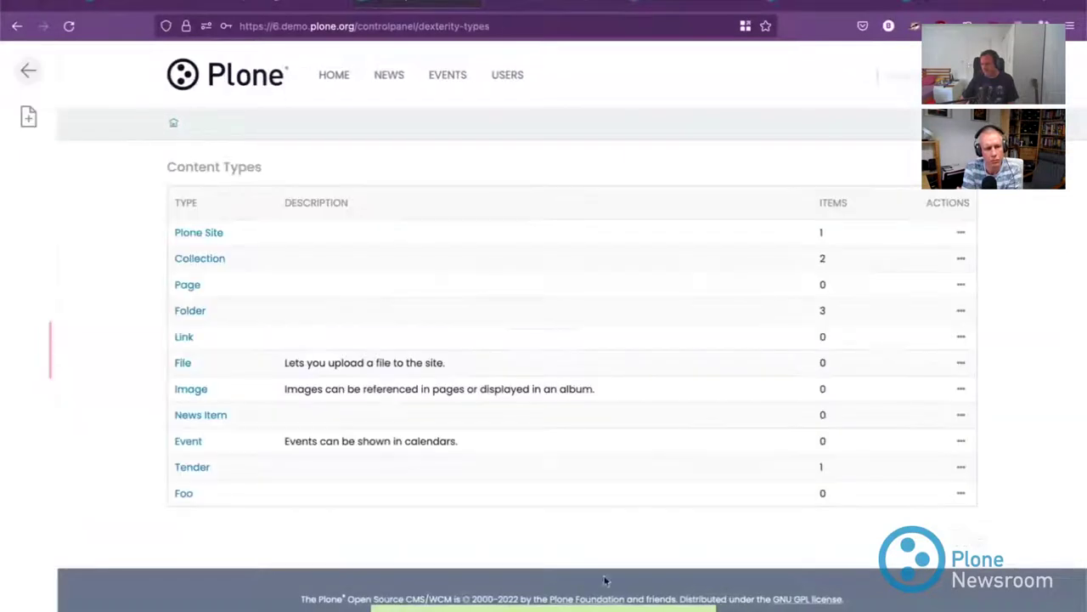
pyautogui.click(961, 493)
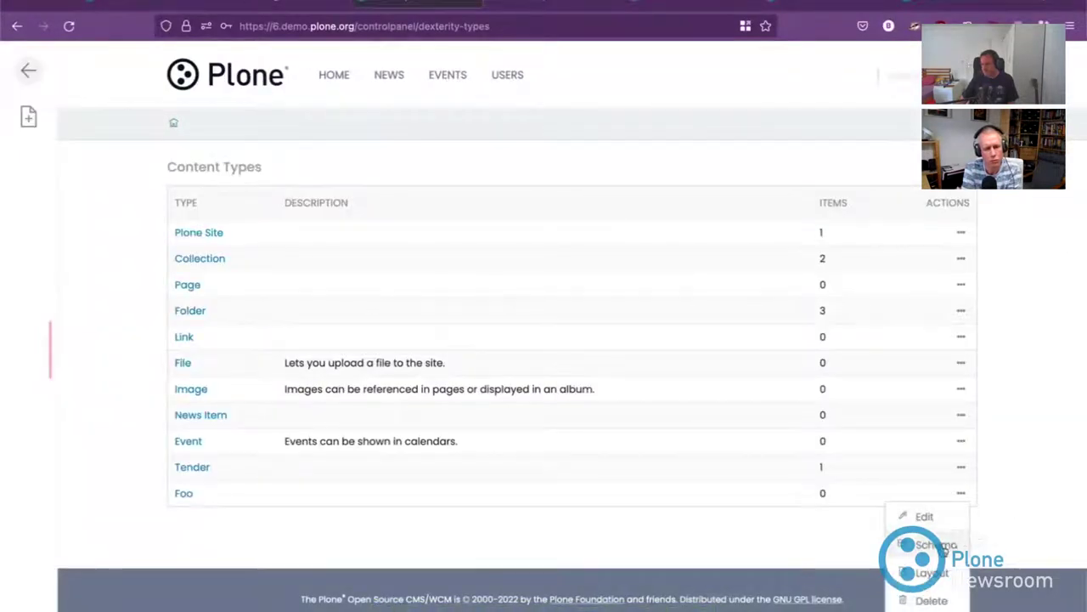
pyautogui.click(937, 545)
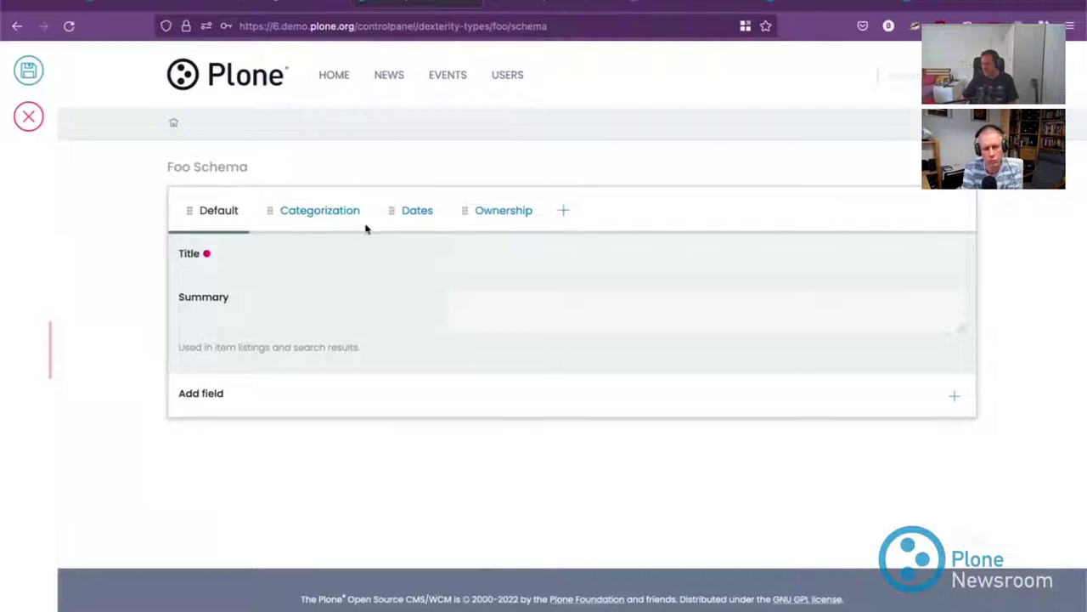
# Step: View the form for adding a fieldset to the Foo schema and close it without adding one
pyautogui.click(566, 211)
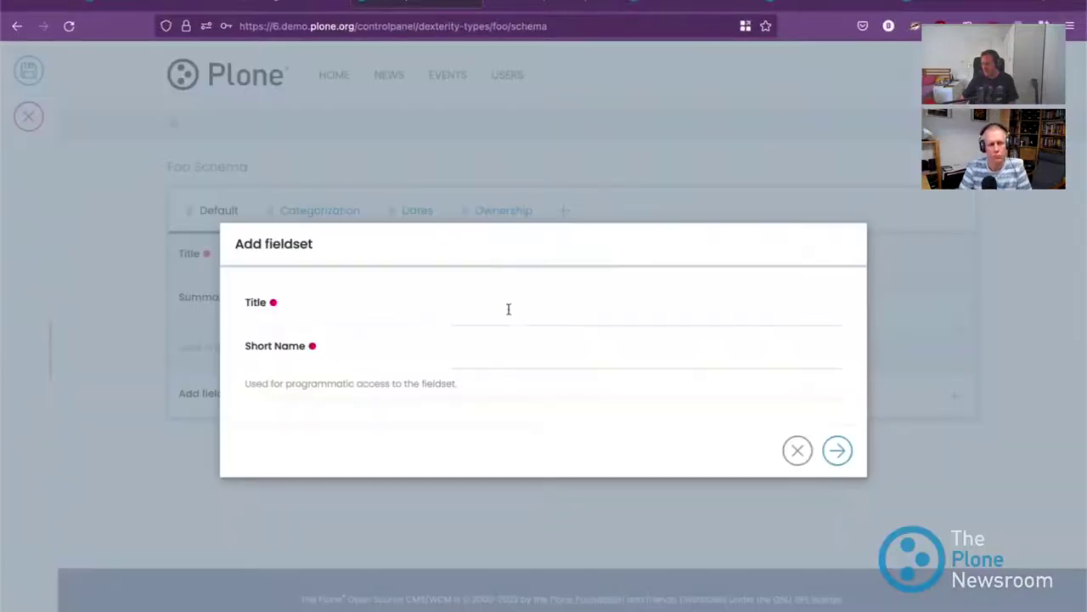
pyautogui.click(799, 450)
pyautogui.click(799, 477)
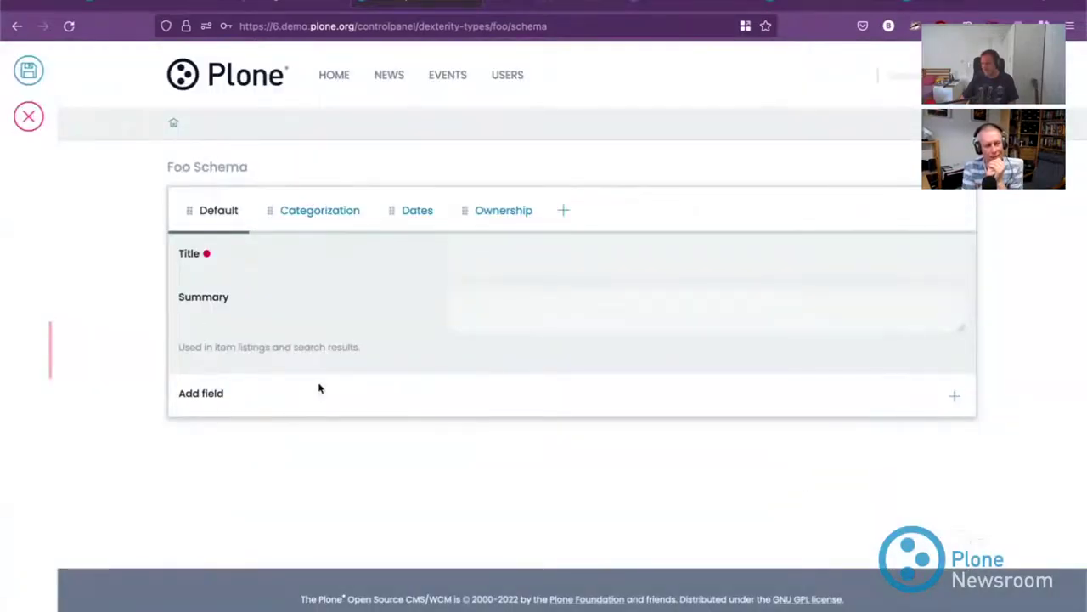
# Step: Add an optional Text field titled "some text" to the Foo schema's Default fieldset and save the schema
pyautogui.click(958, 396)
pyautogui.click(493, 288)
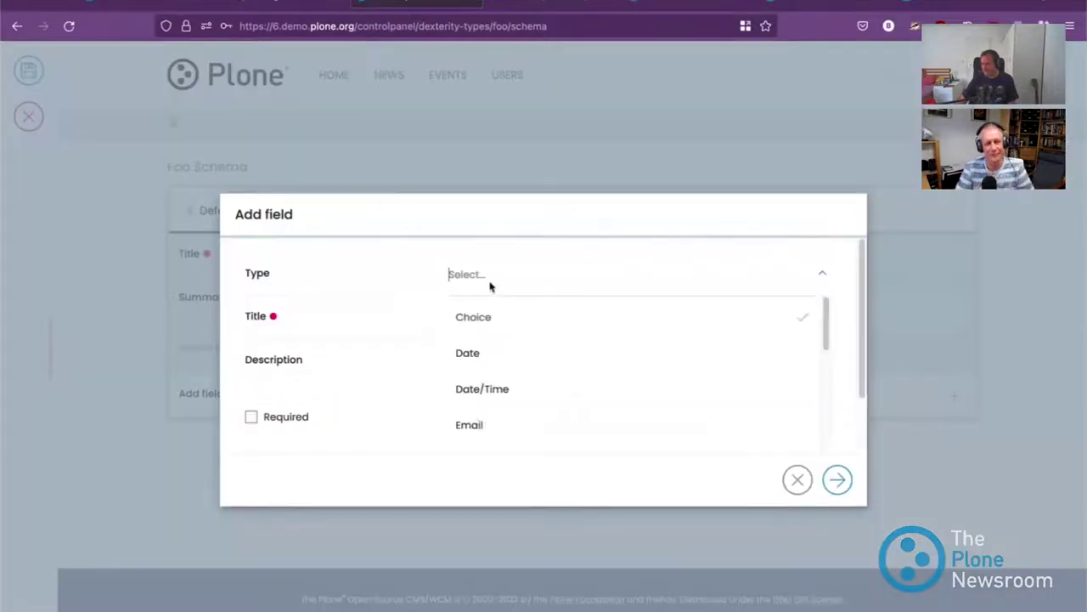
pyautogui.scroll(-2, 521, 371)
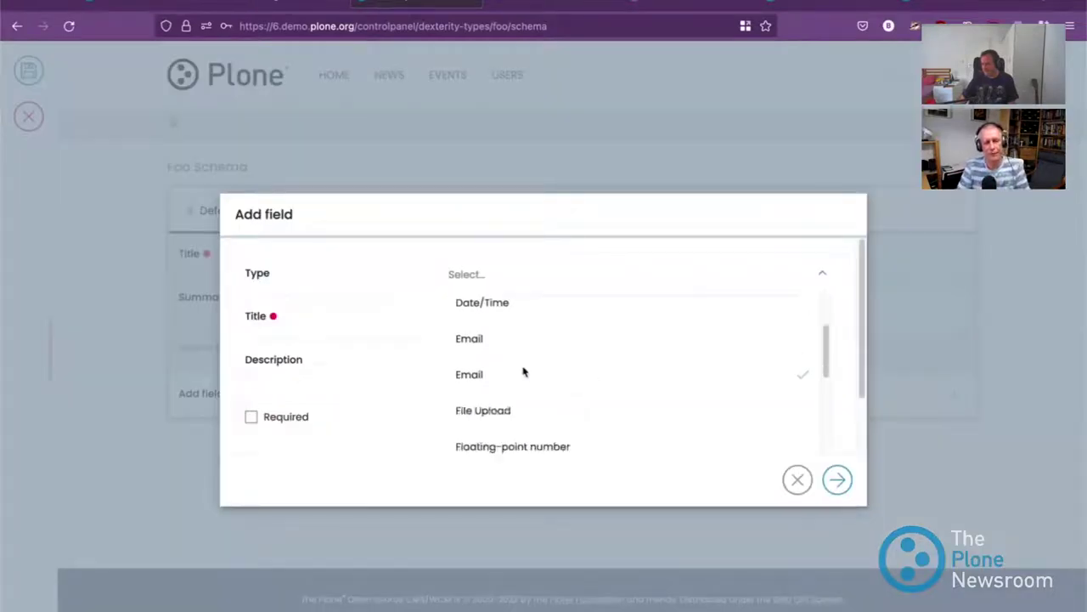
pyautogui.scroll(-2, 510, 384)
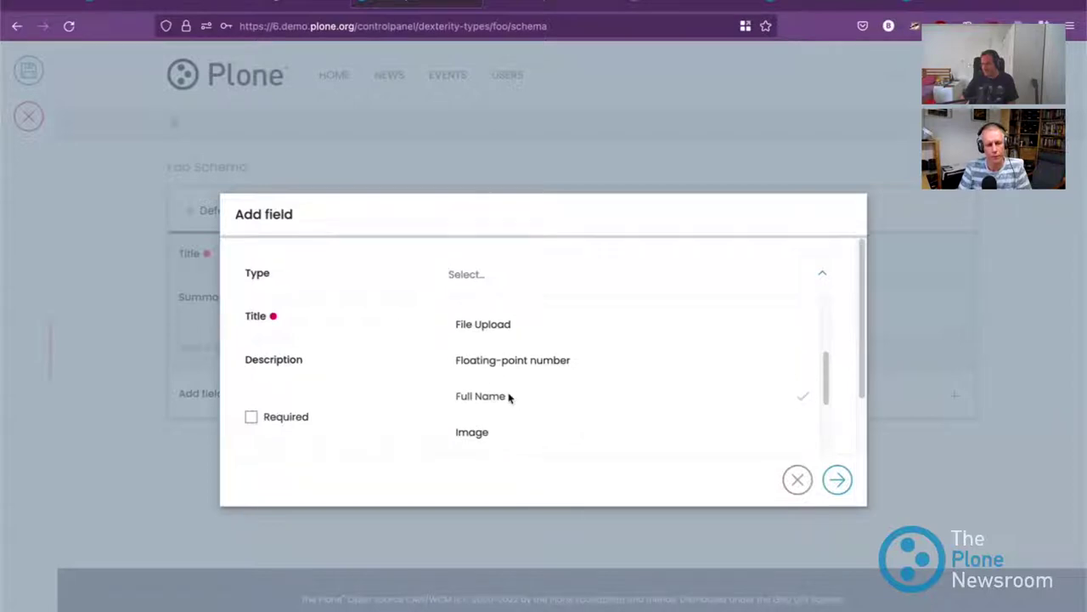
pyautogui.scroll(-2, 492, 423)
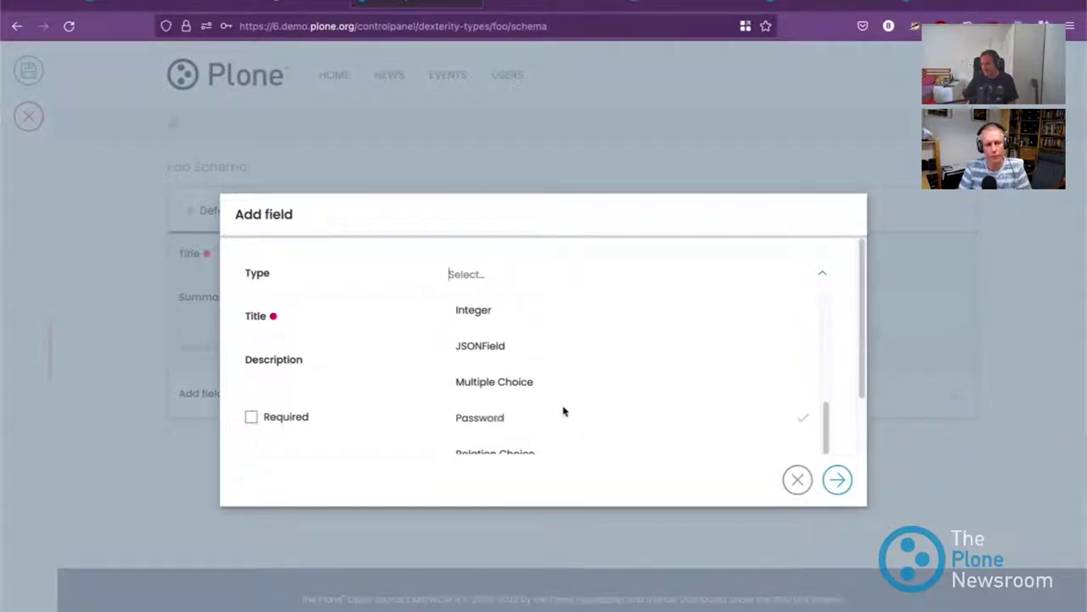
pyautogui.scroll(-2, 556, 409)
pyautogui.click(485, 418)
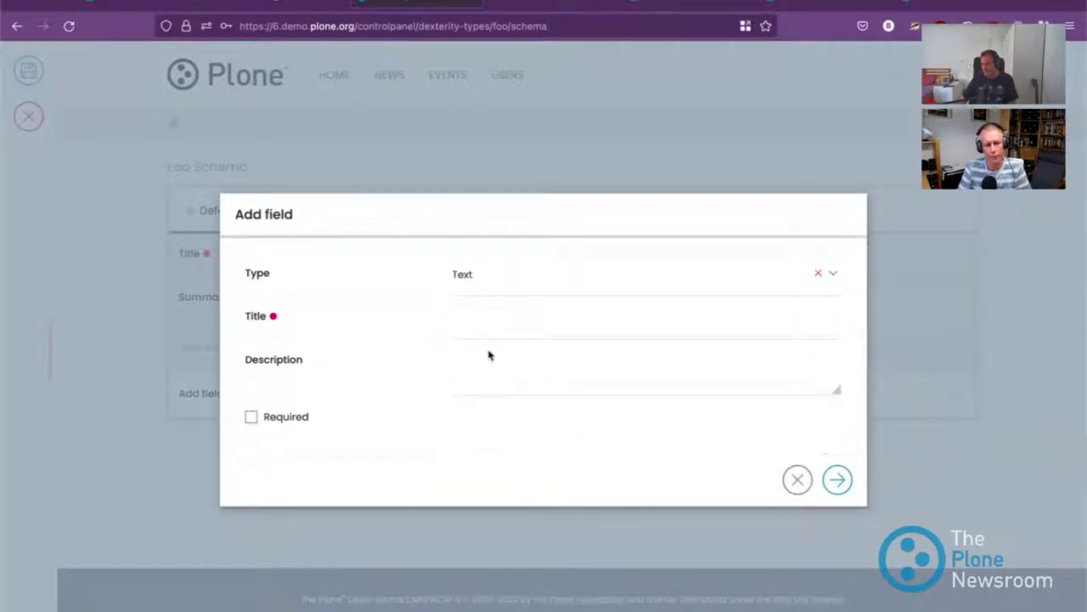
pyautogui.click(497, 322)
pyautogui.write('som etext')
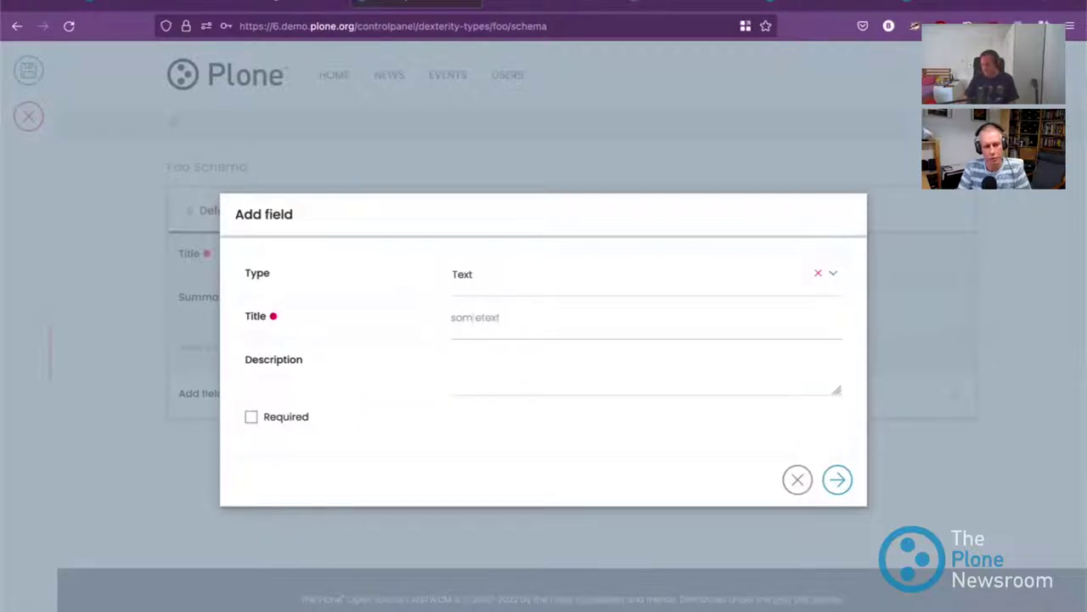
pyautogui.click(838, 479)
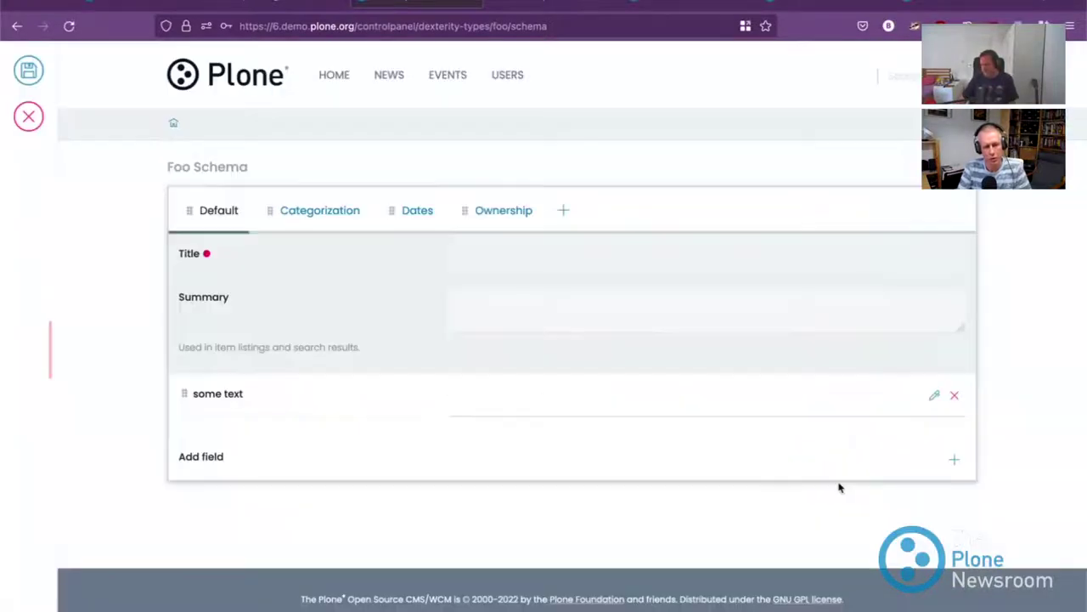
pyautogui.click(28, 70)
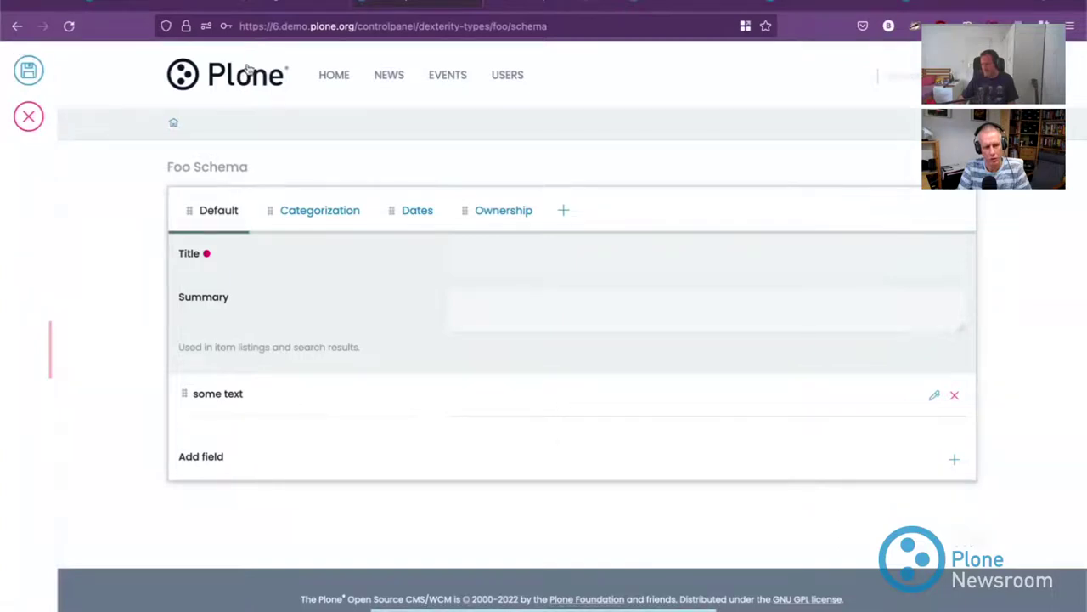
# Step: Create a Foo item on the home page with title and summary "asd" and "som etext" in the some text field, and save it
pyautogui.click(247, 75)
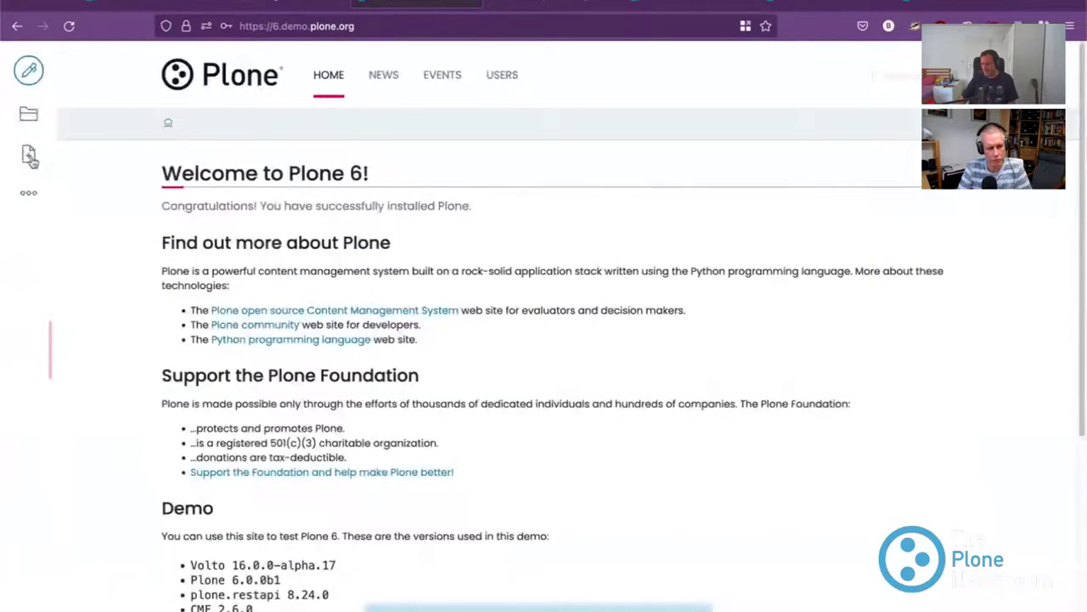
pyautogui.click(31, 160)
pyautogui.click(77, 177)
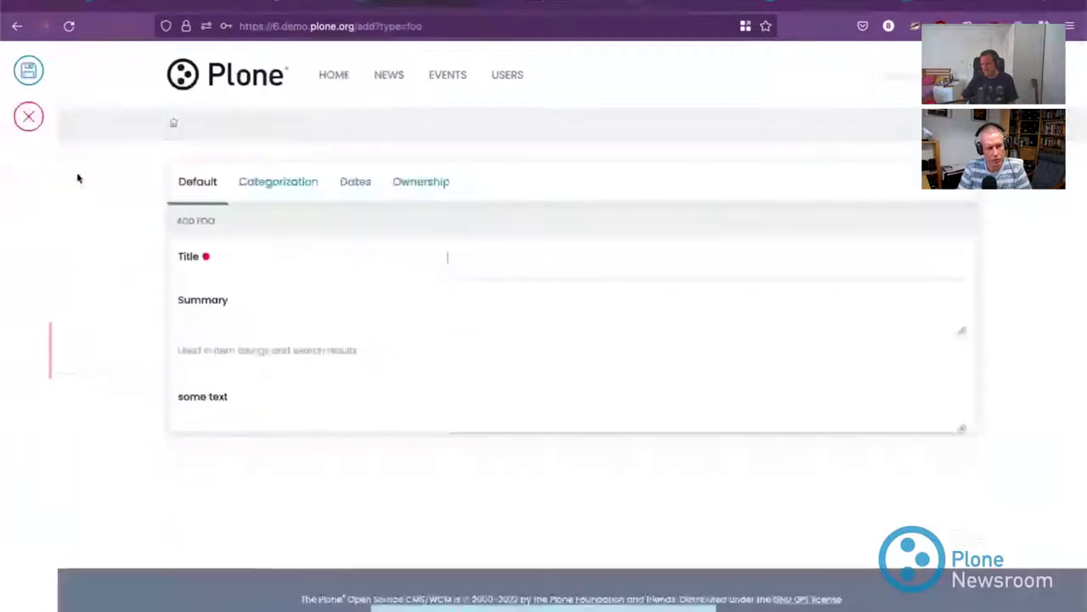
pyautogui.write('asd')
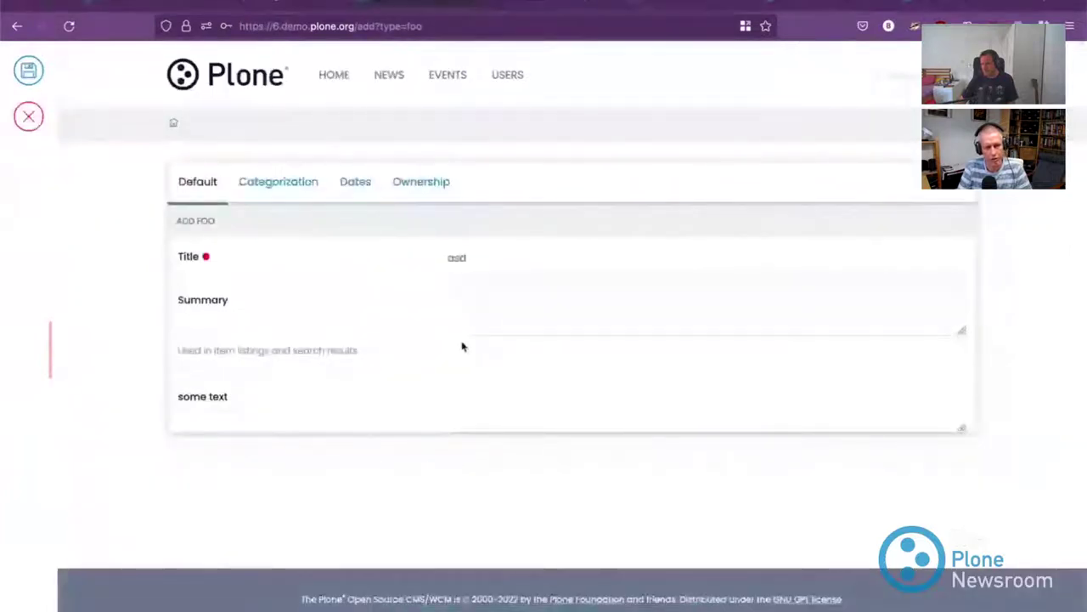
pyautogui.click(476, 332)
pyautogui.write('asd')
pyautogui.click(474, 397)
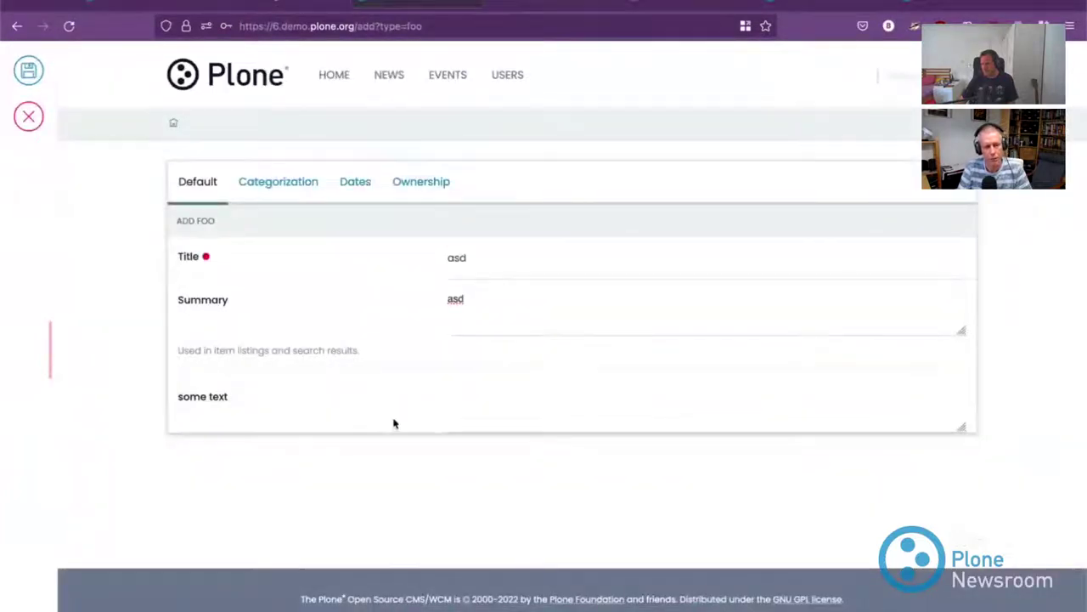
pyautogui.write('som etext')
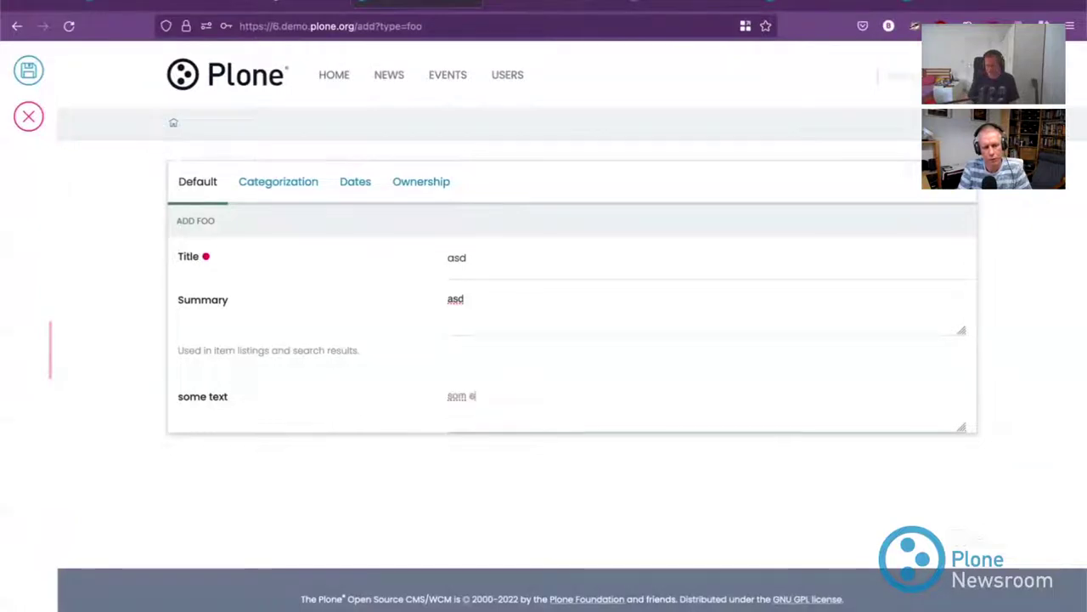
pyautogui.click(28, 71)
# Step: Examine how the saved Foo item displays the custom field's value and its label
pyautogui.moveTo(180, 289); pyautogui.dragTo(246, 294)
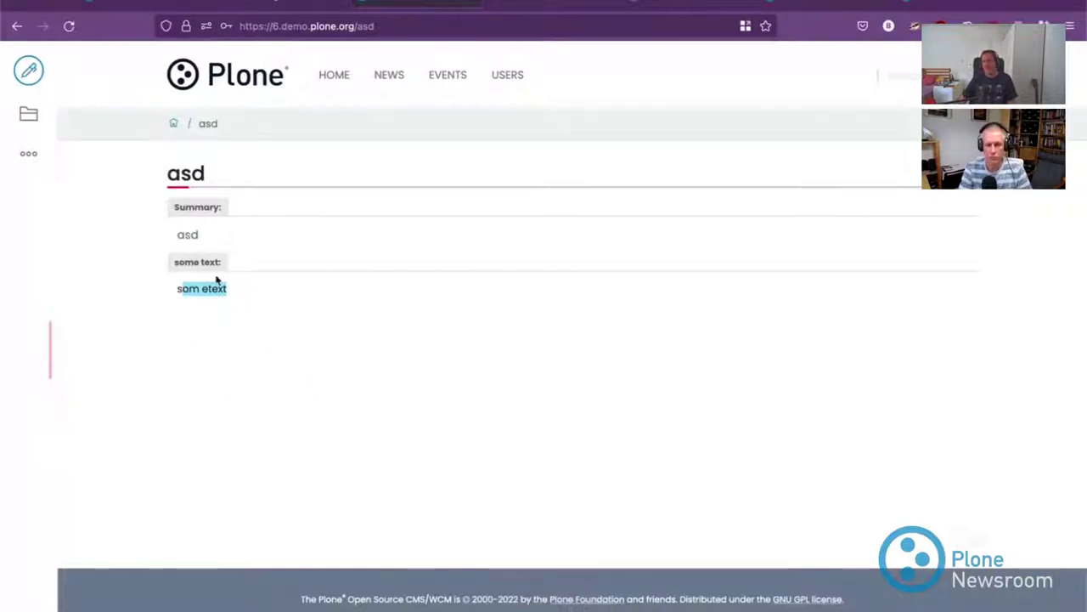
pyautogui.click(175, 267)
pyautogui.tripleClick(240, 273)
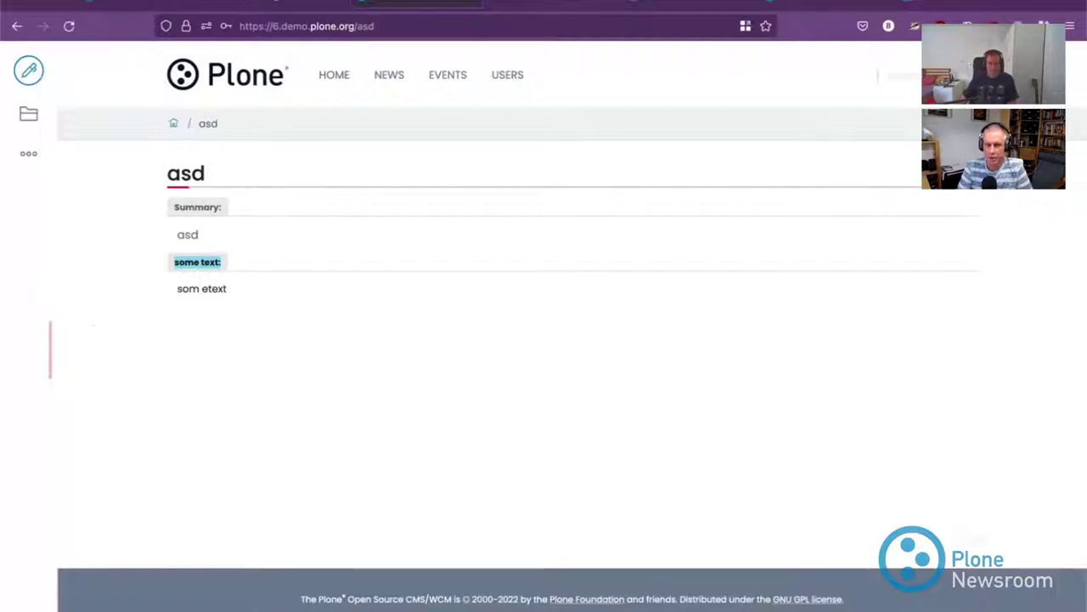
pyautogui.click(535, 423)
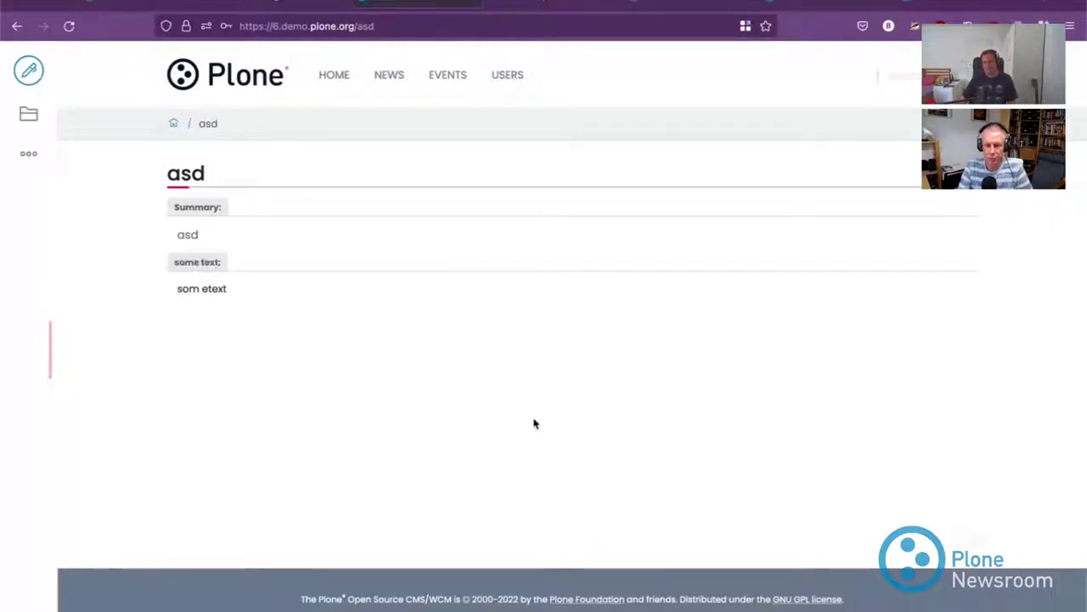